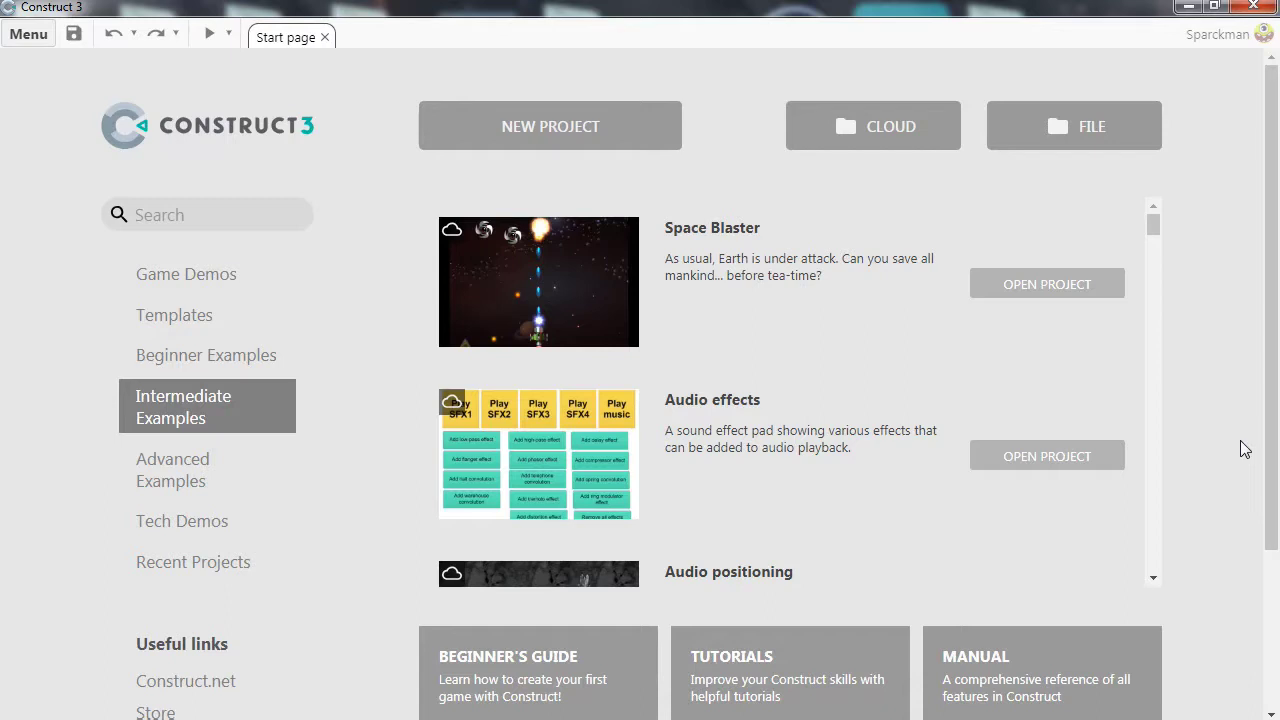
Scroll the Intermediate Examples down to the effects demos and open Effects: Glass
left_click_drag(1154, 226, 1160, 302)
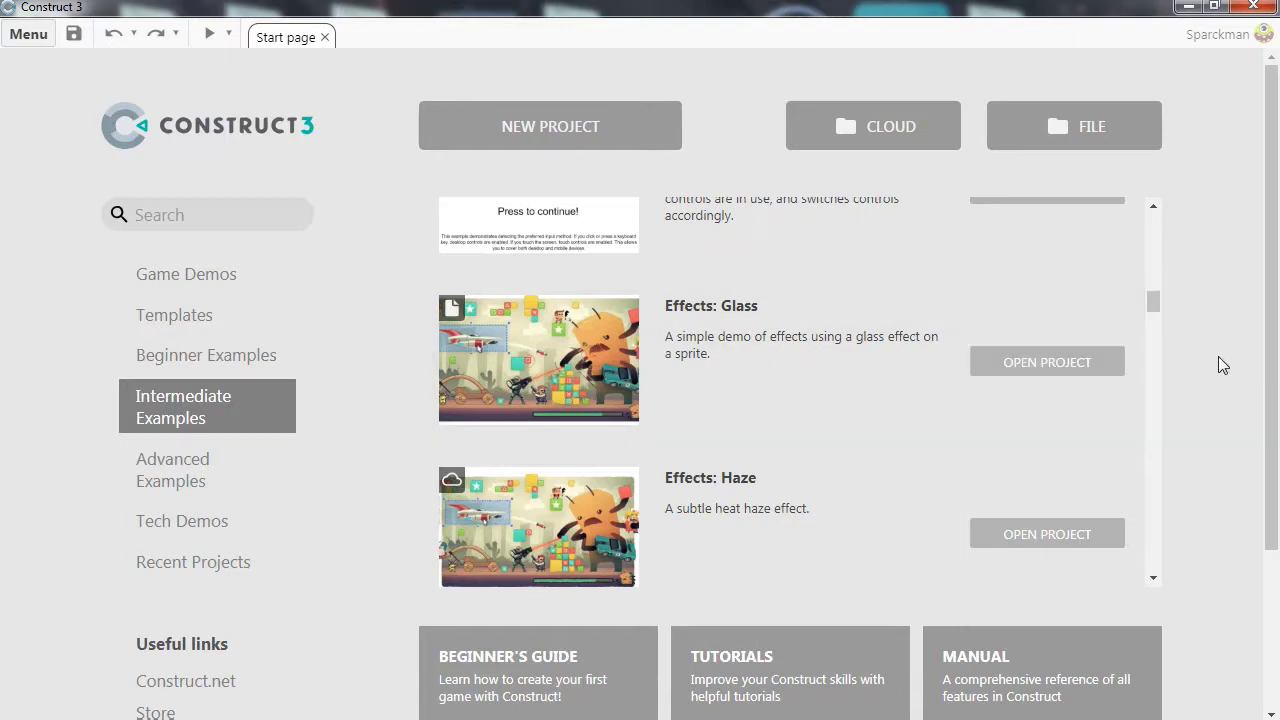
left_click(1068, 370)
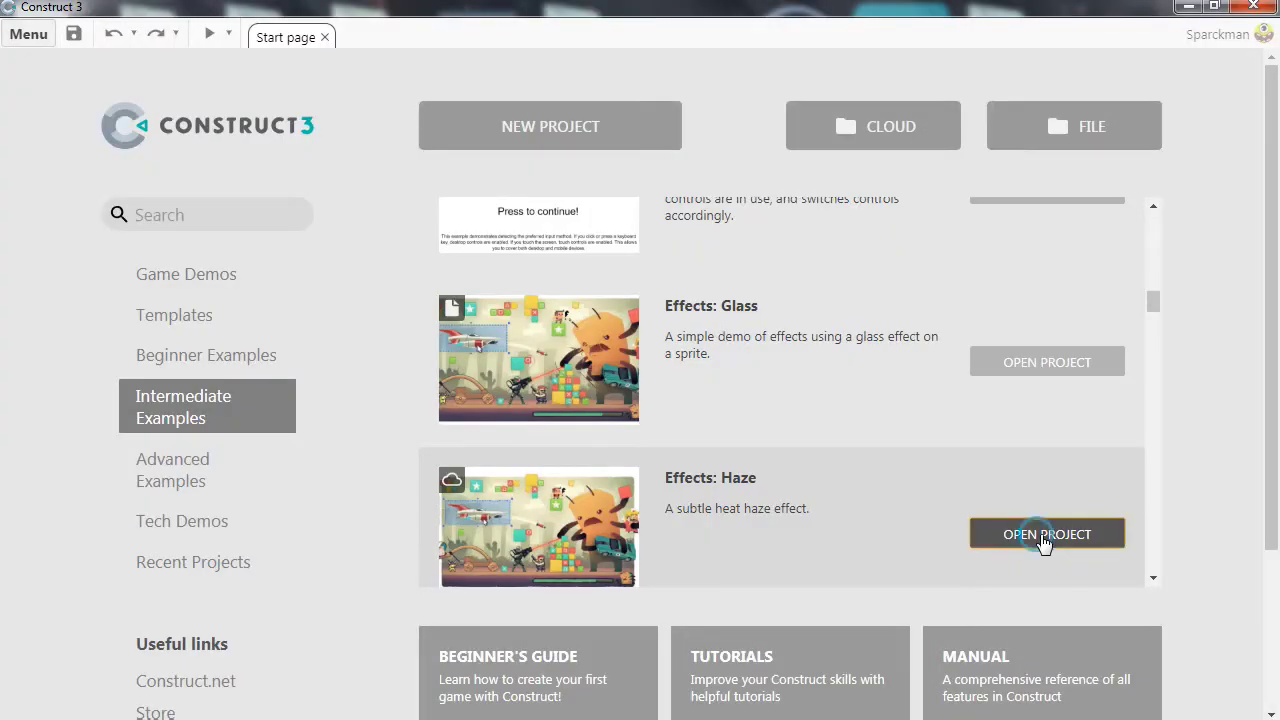
Open the Effects: Haze example and run its heat haze in a preview
left_click(1040, 534)
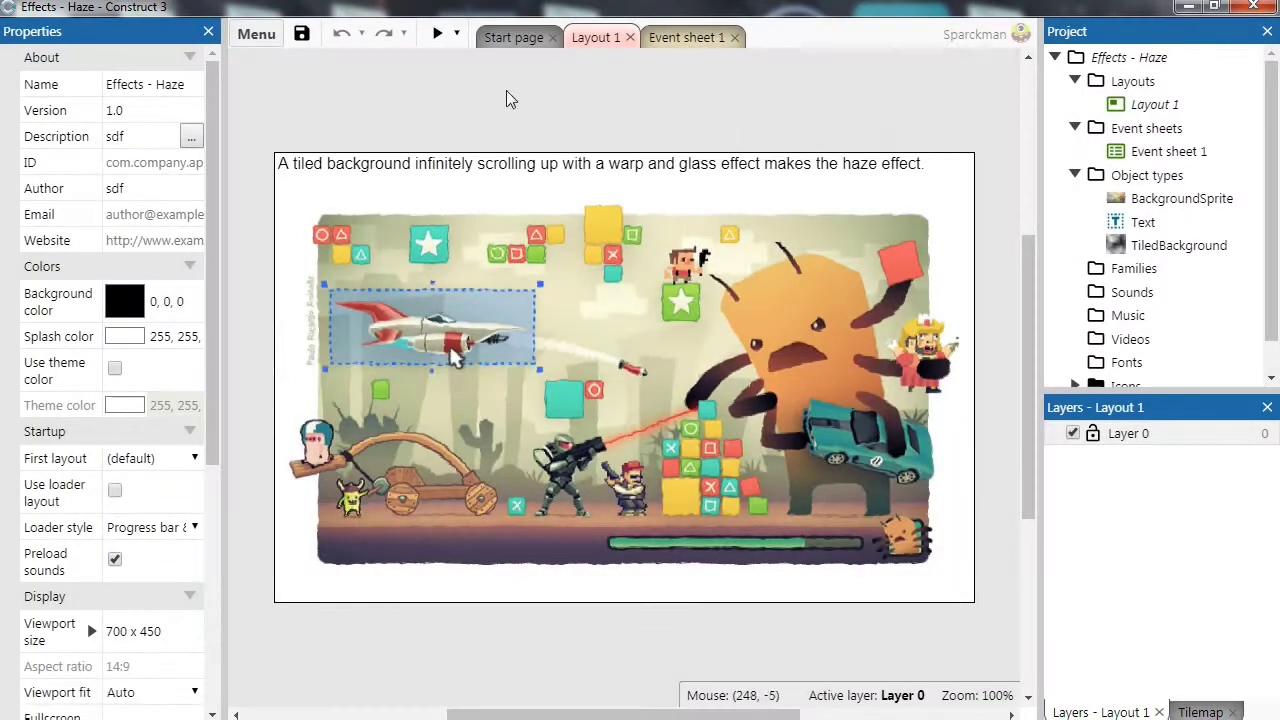
left_click(437, 33)
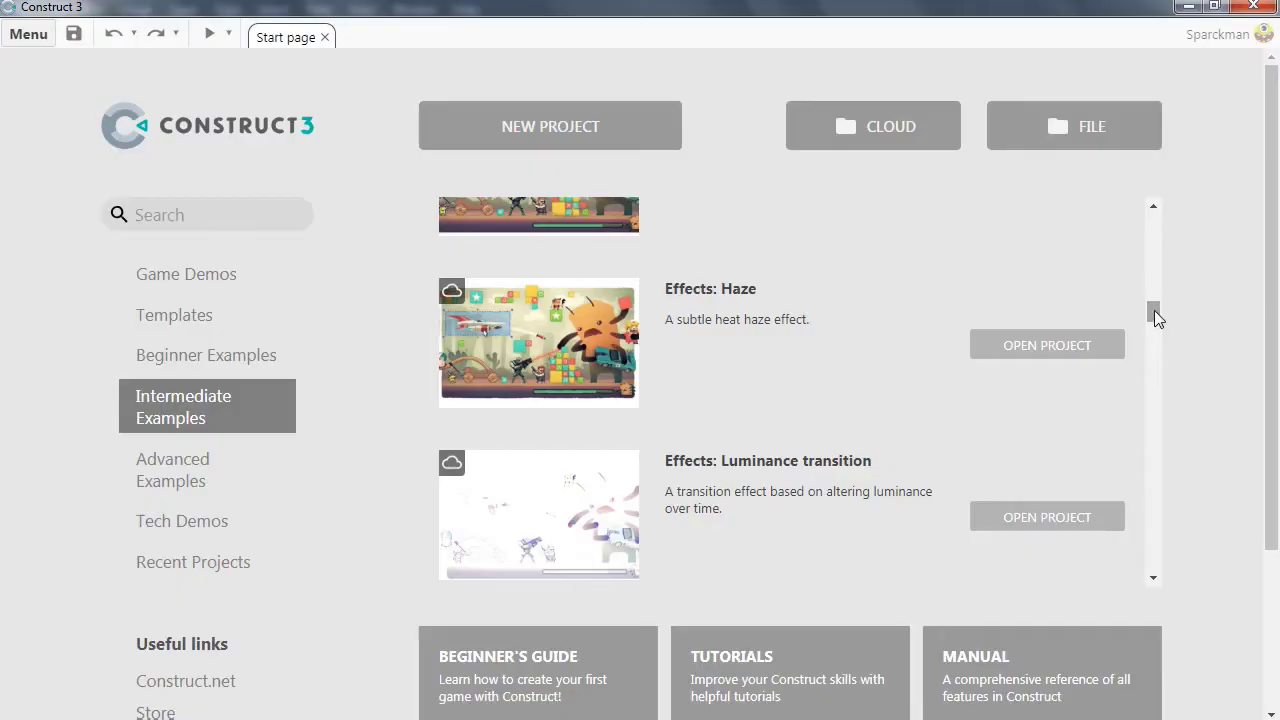
Open Effects: Luminance transition and run it in preview with F5
left_click_drag(1154, 310, 1154, 318)
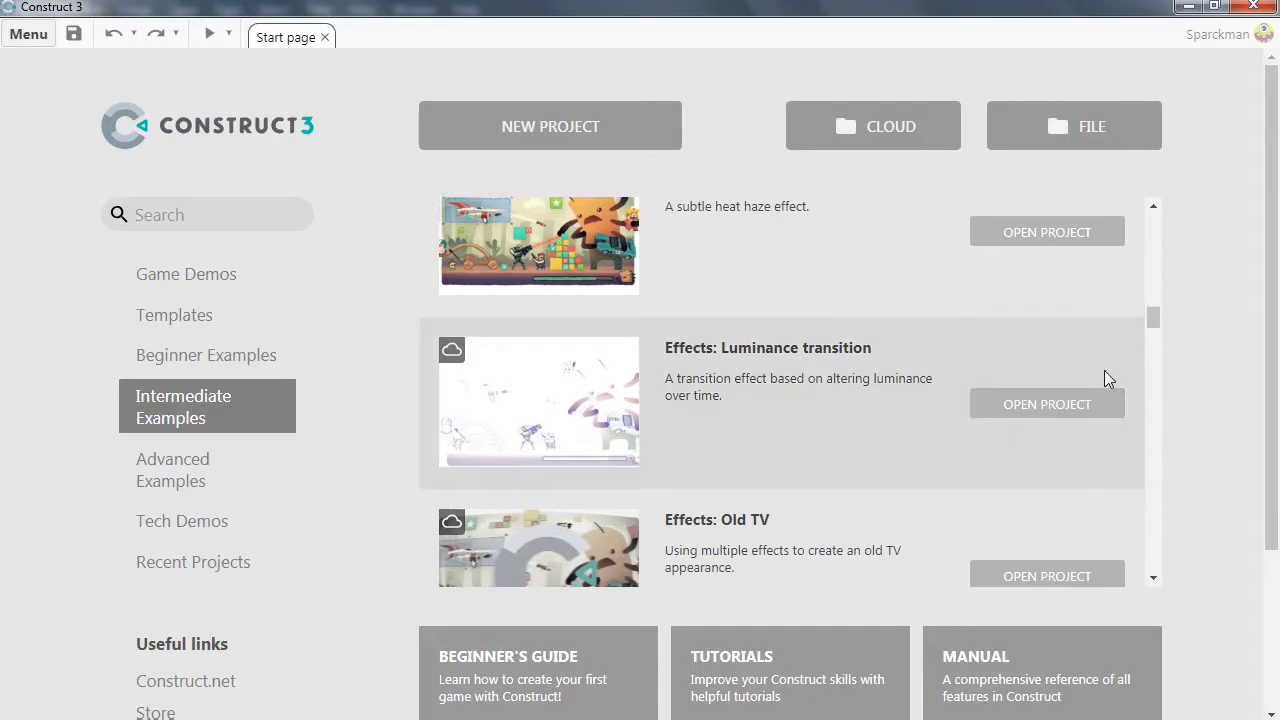
left_click(1047, 404)
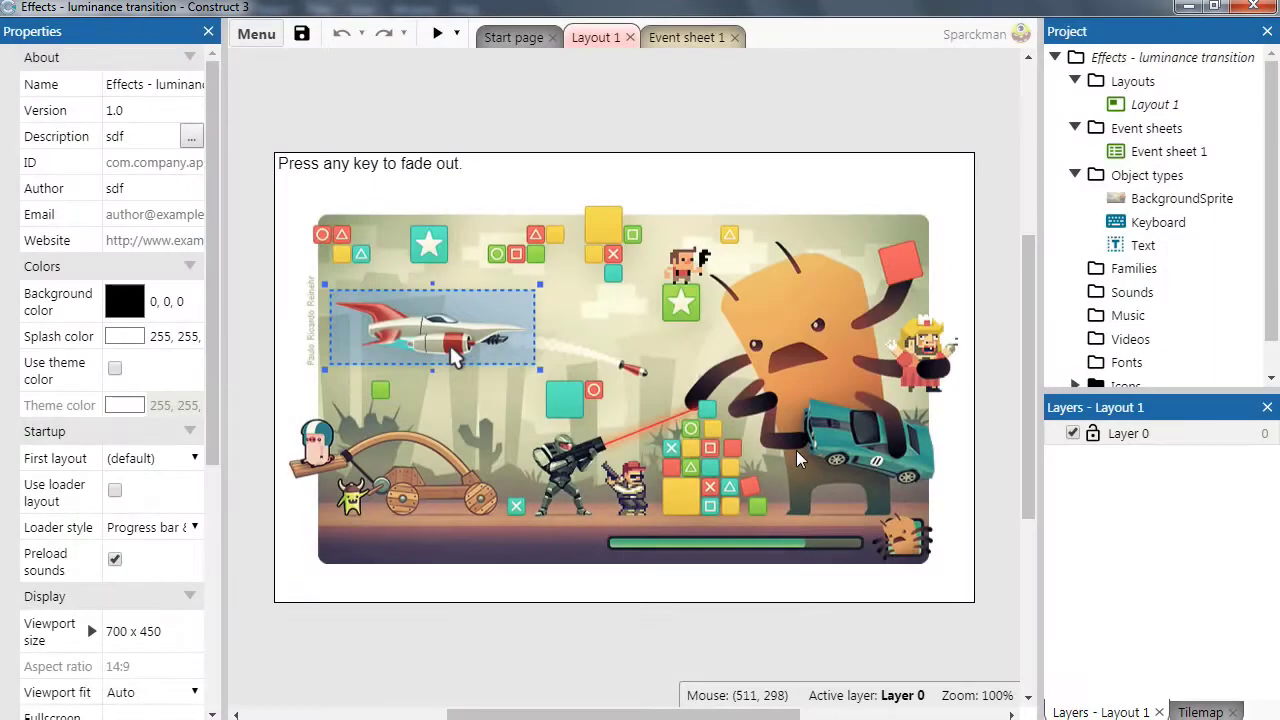
key("F5")
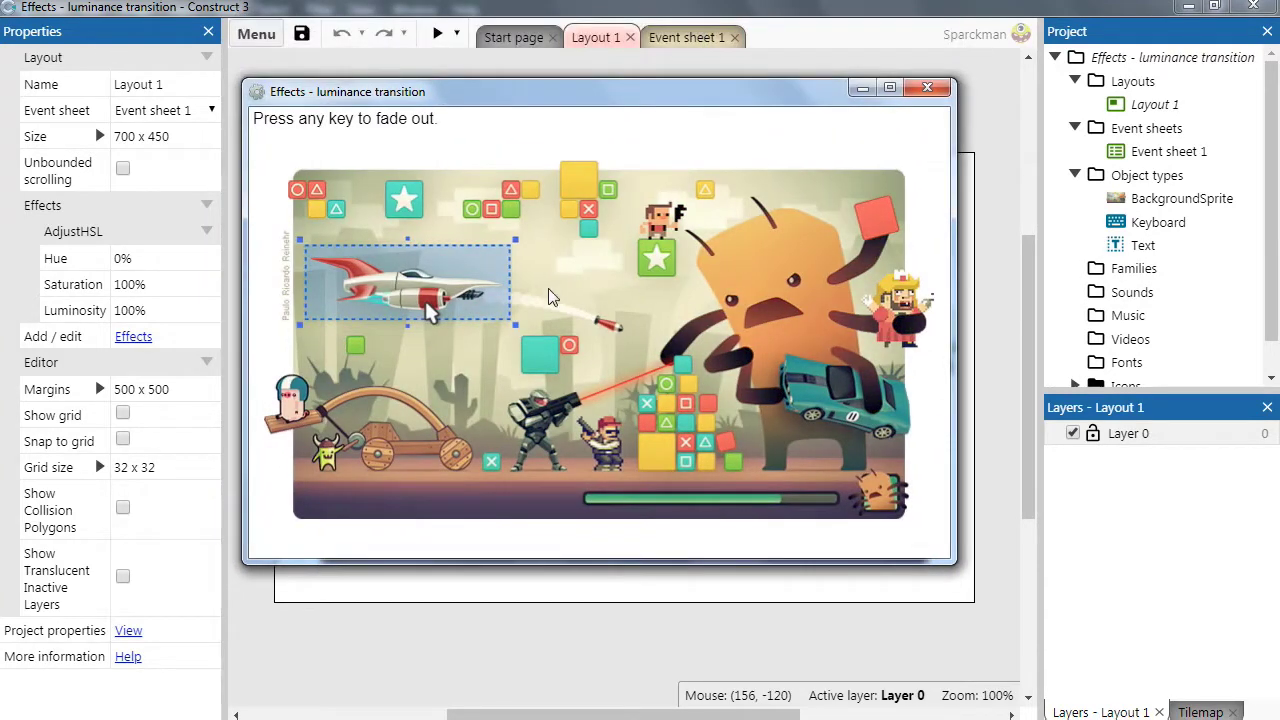
Browse BackgroundSprite's effects and the Add effect picker without adding anything, then open Effects: Old TV
left_click(582, 410)
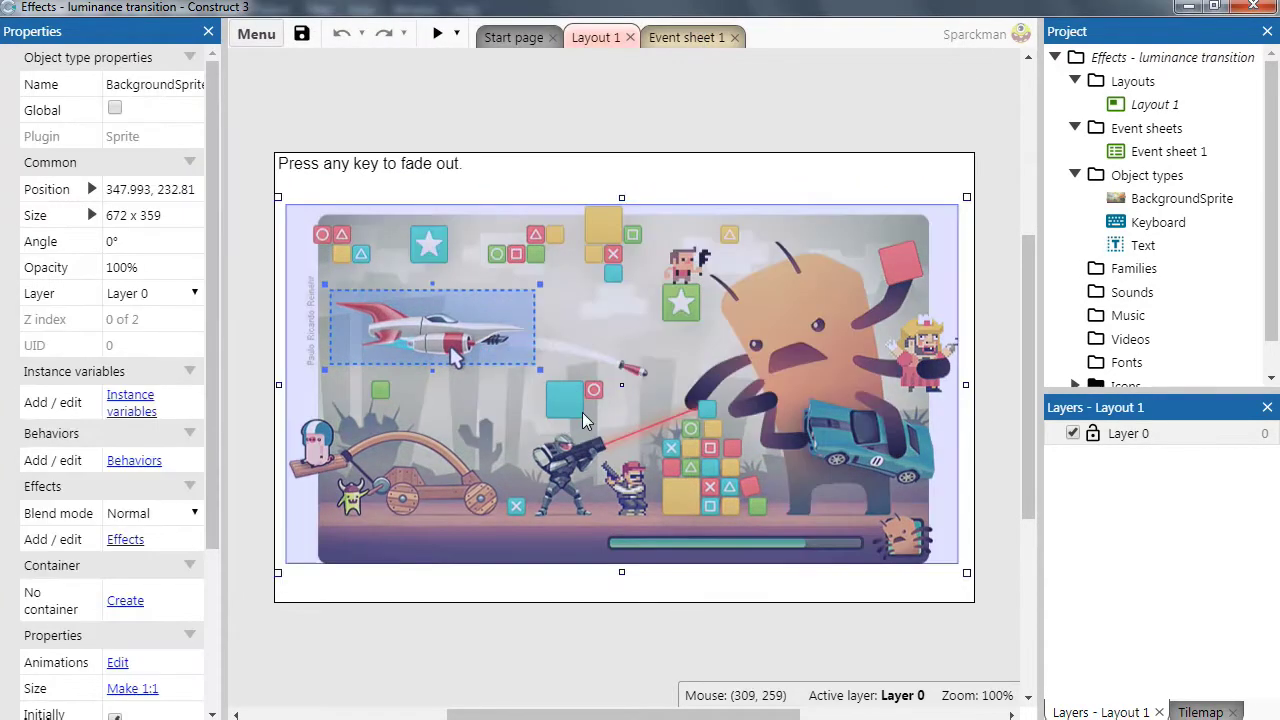
left_click(128, 541)
left_click(683, 428)
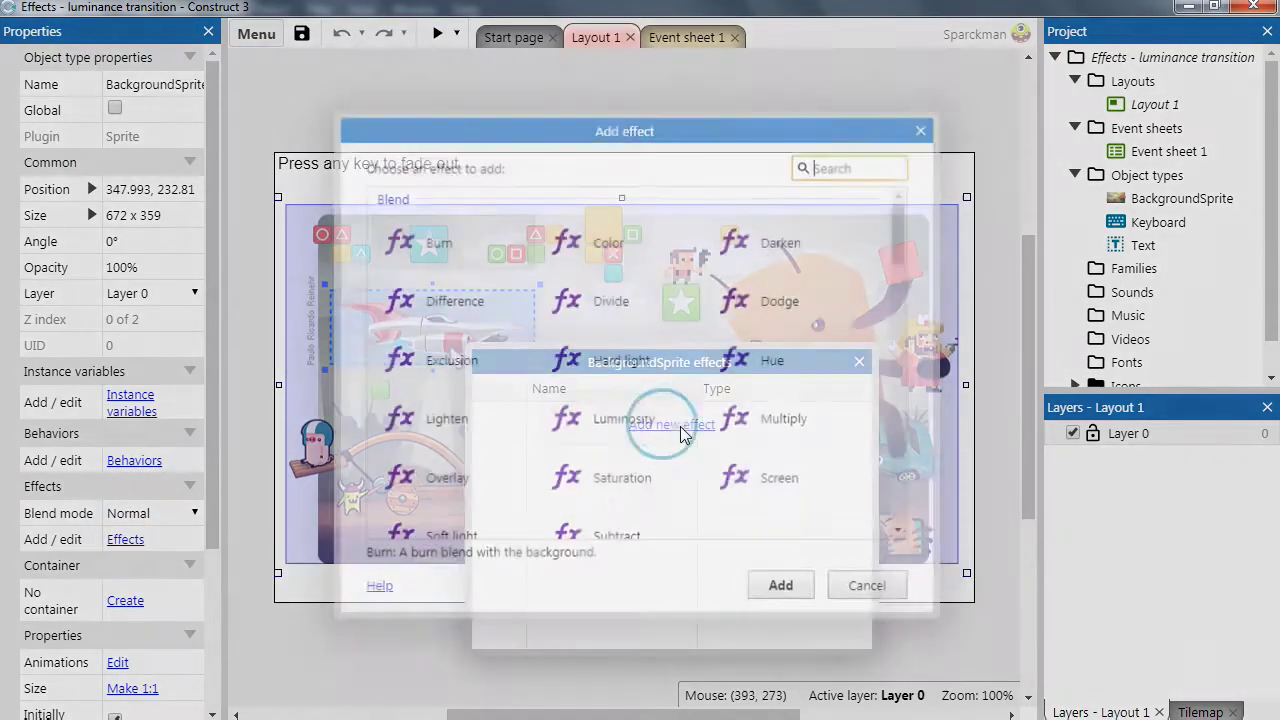
mouse_move(900, 250)
left_mouse_down()
mouse_move(903, 240)
mouse_move(900, 514)
mouse_move(903, 229)
left_mouse_up()
left_click_drag(643, 130, 612, 172)
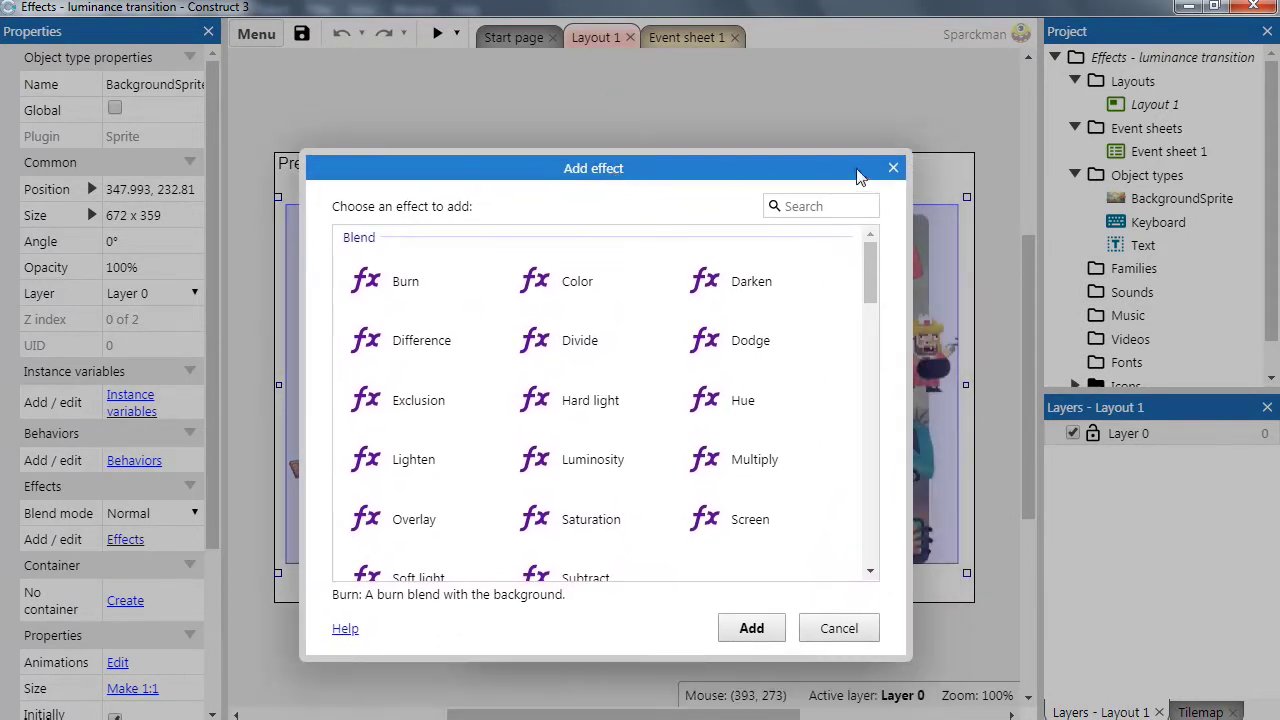
left_click(893, 169)
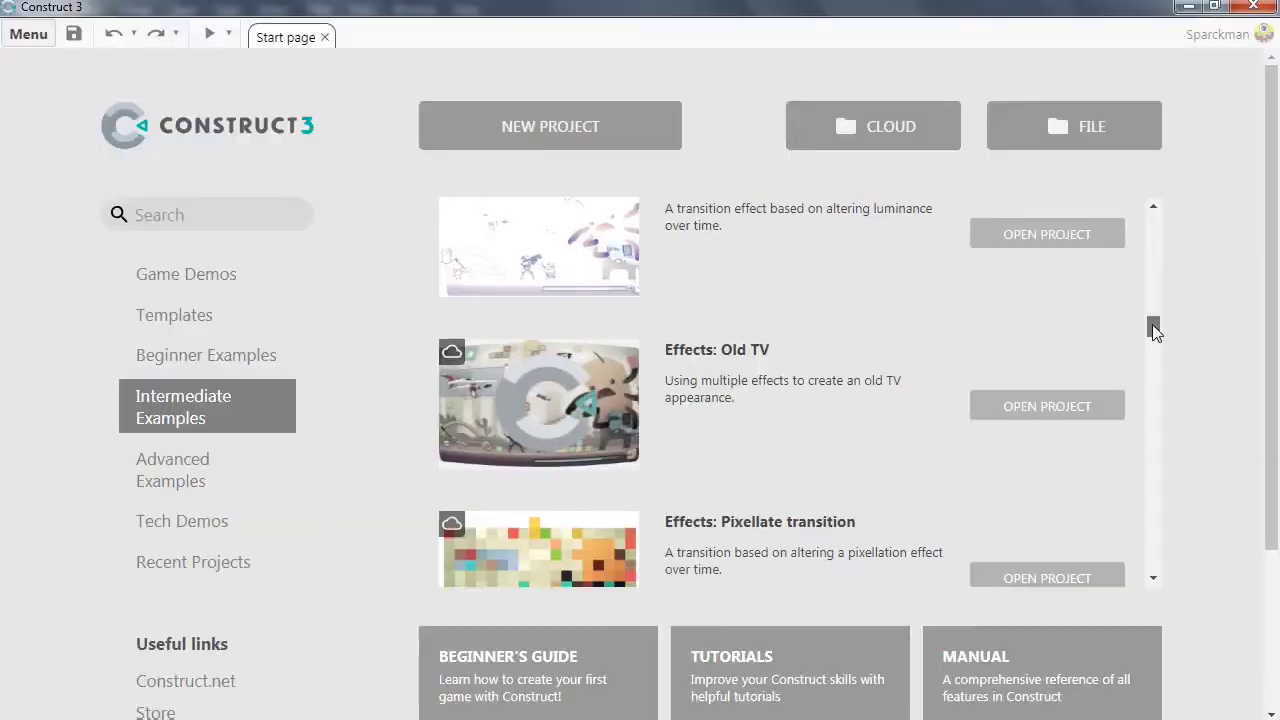
scroll(1152, 324, "down", 1)
left_click(1088, 384)
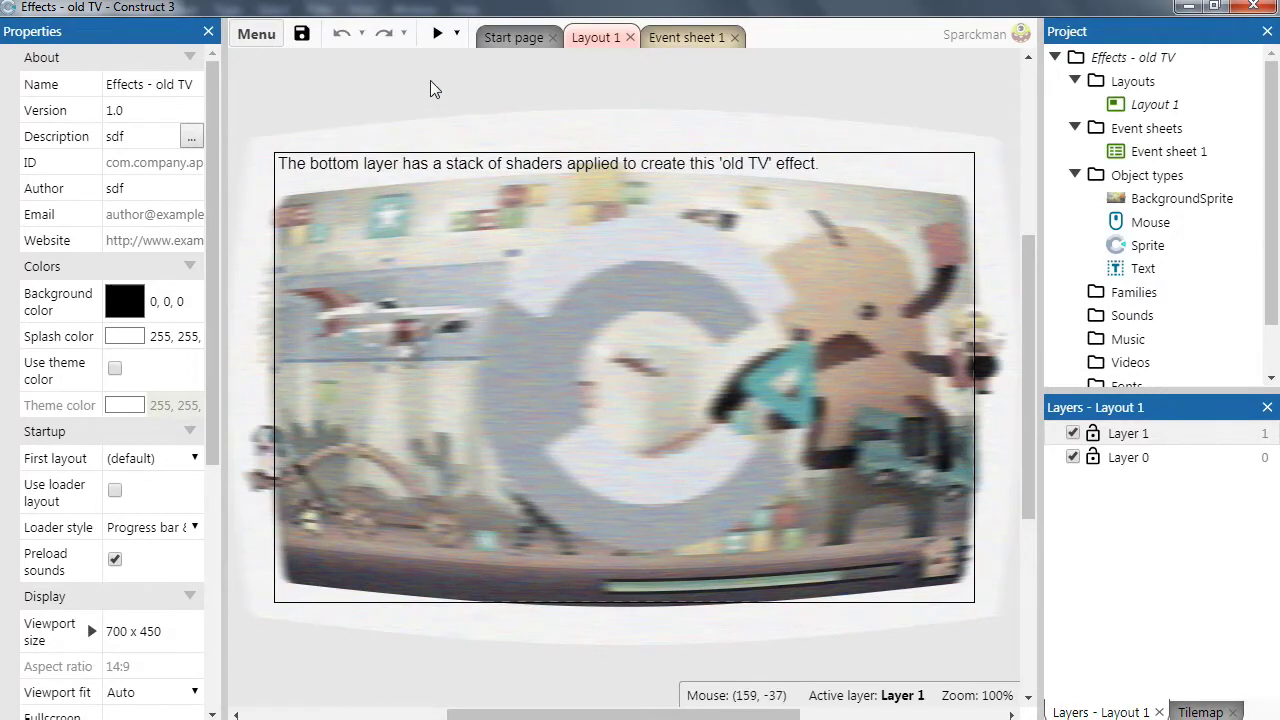
Preview the demo, trigger the pixellate transition with Space, then close the preview
left_click(437, 33)
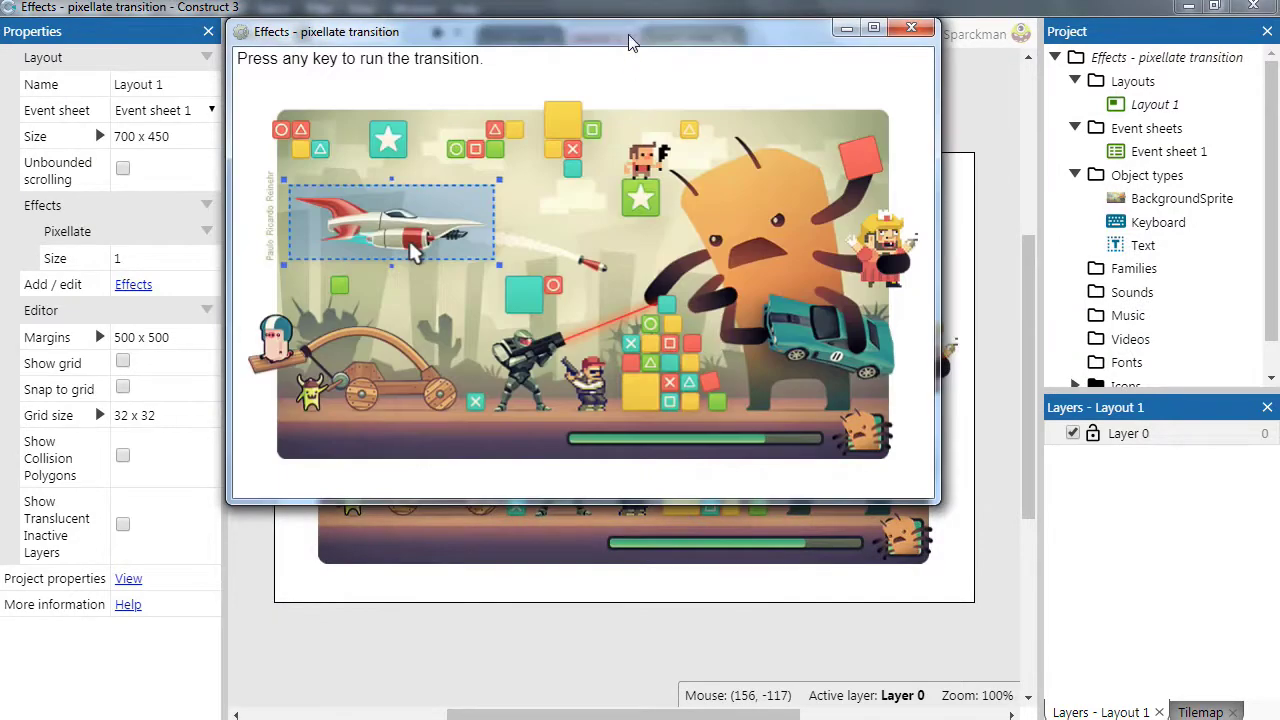
left_click_drag(630, 41, 675, 112)
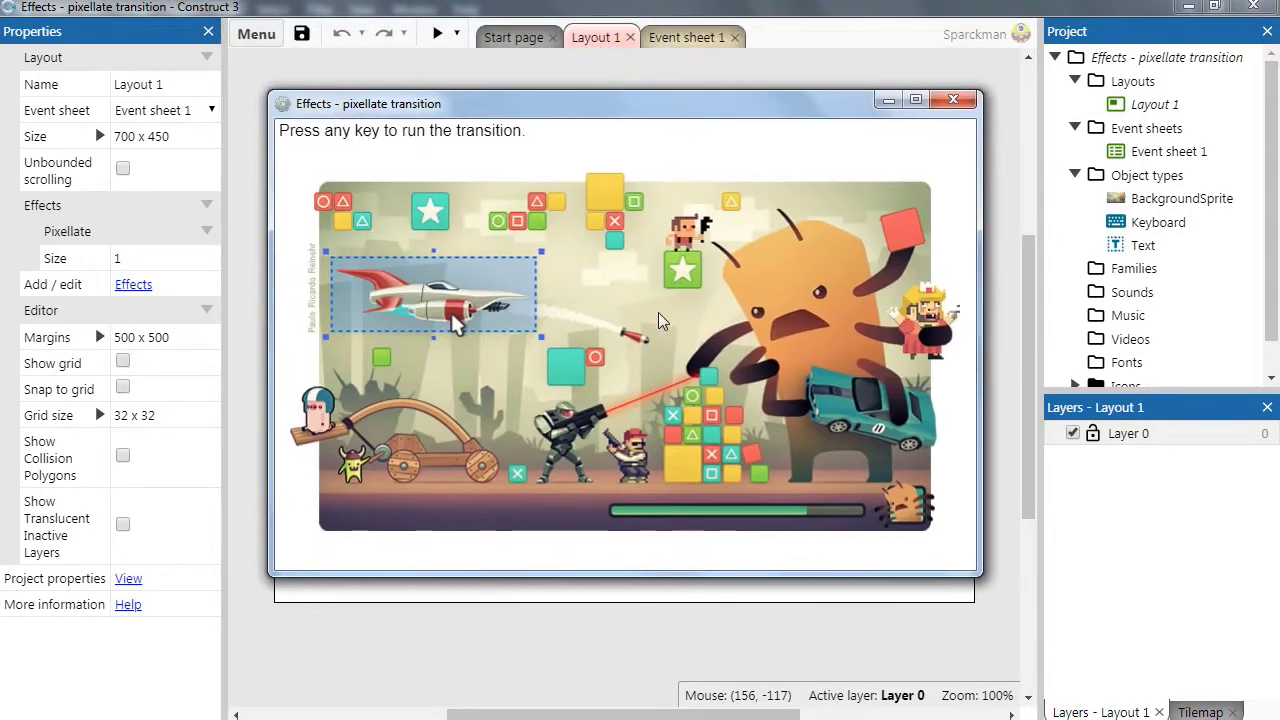
key("space")
key("space")
key("alt+F4")
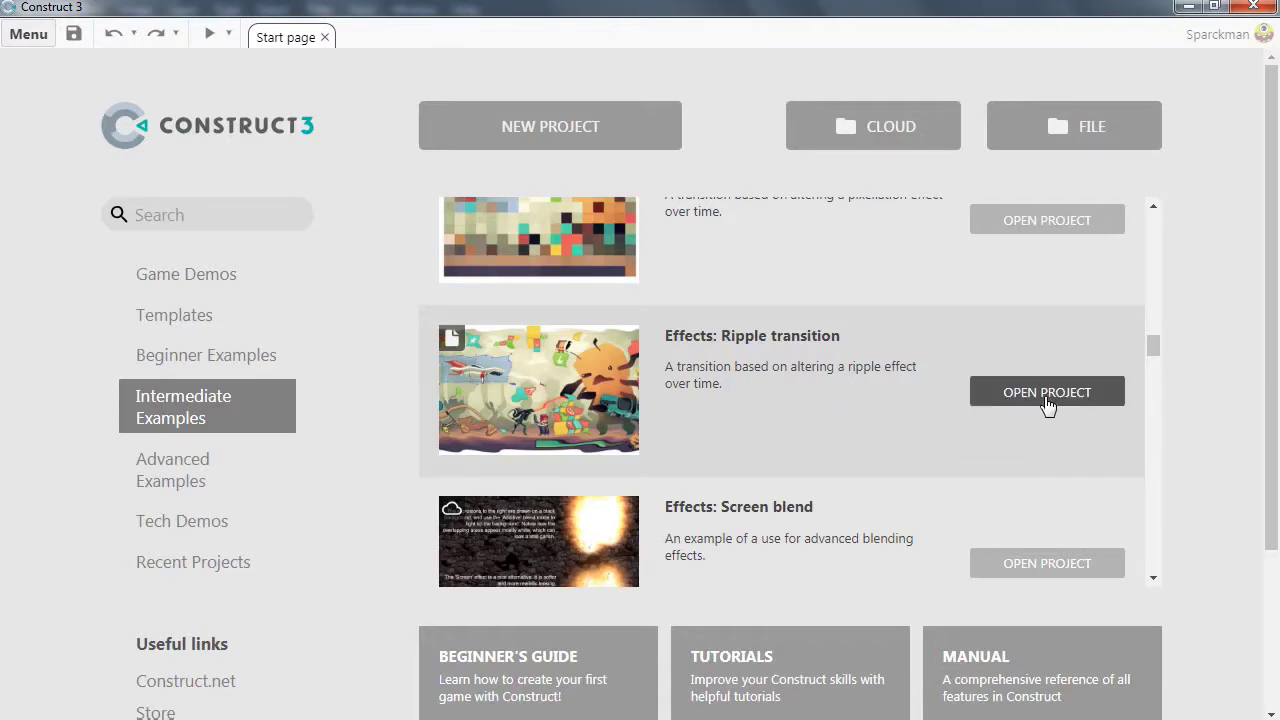
Open Effects: Ripple transition, preview it, trigger the ripple, and close the preview
left_click(1046, 392)
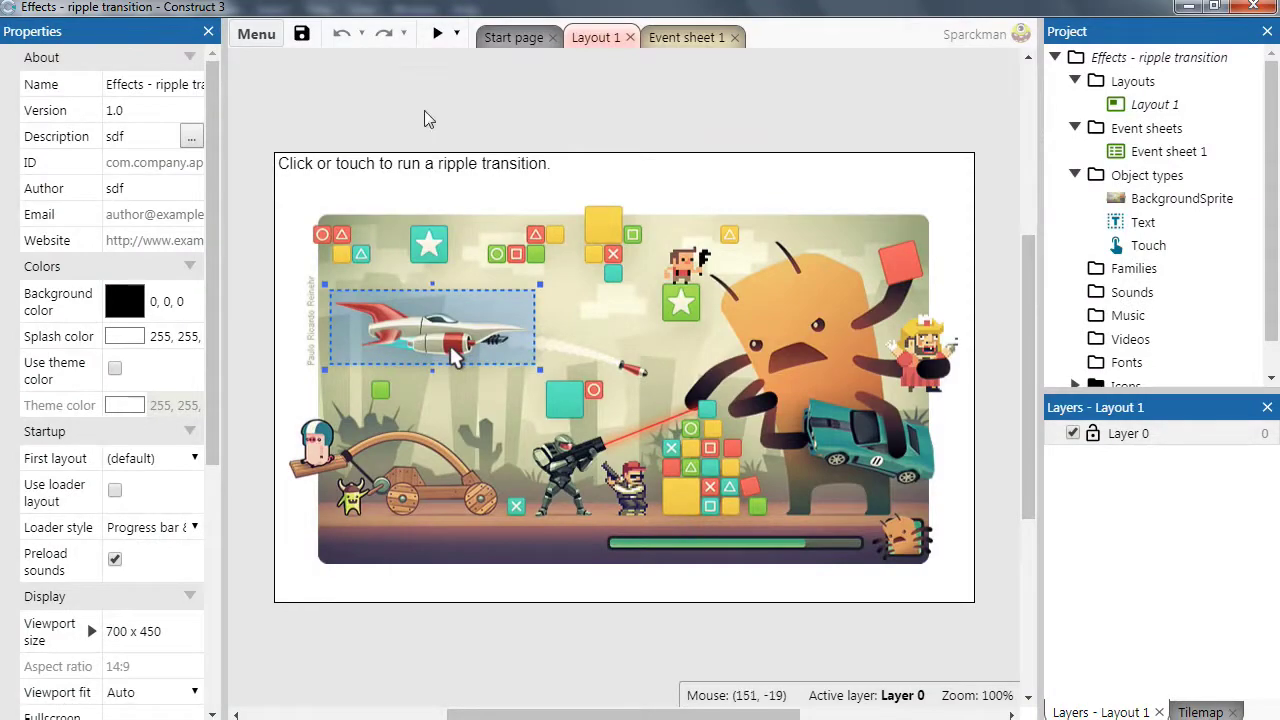
left_click(424, 119)
key("F5")
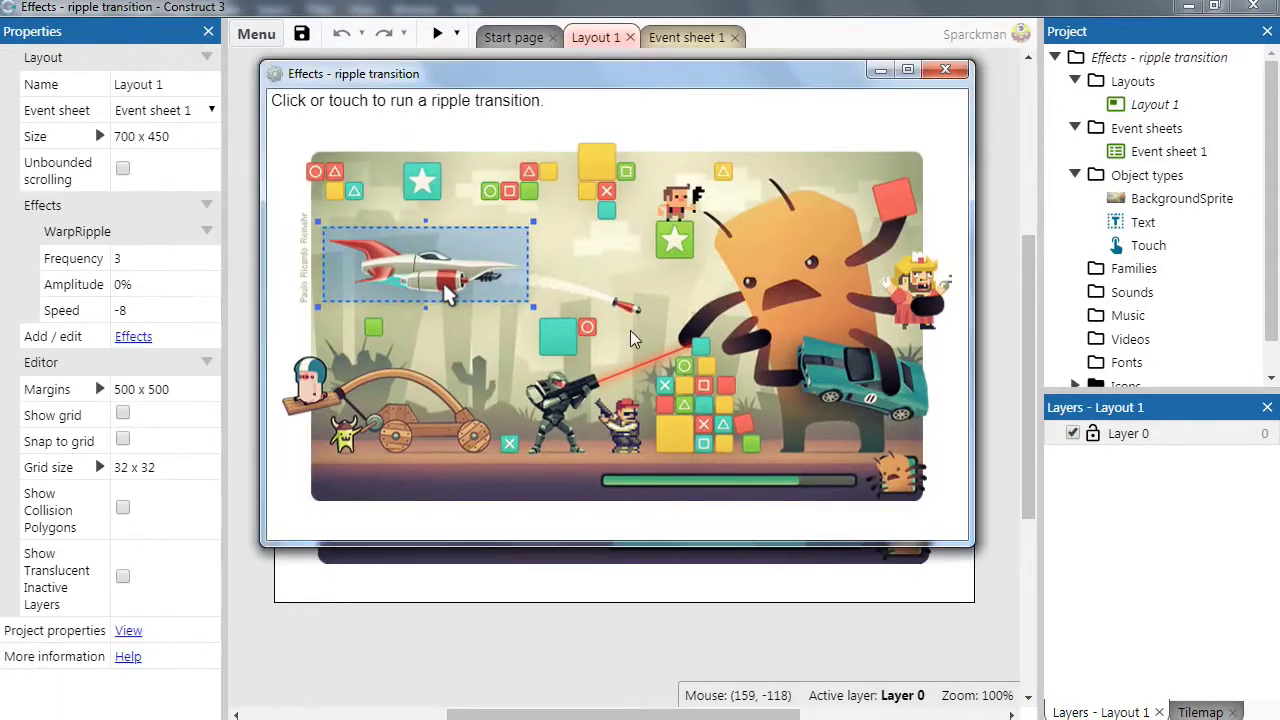
left_click(630, 338)
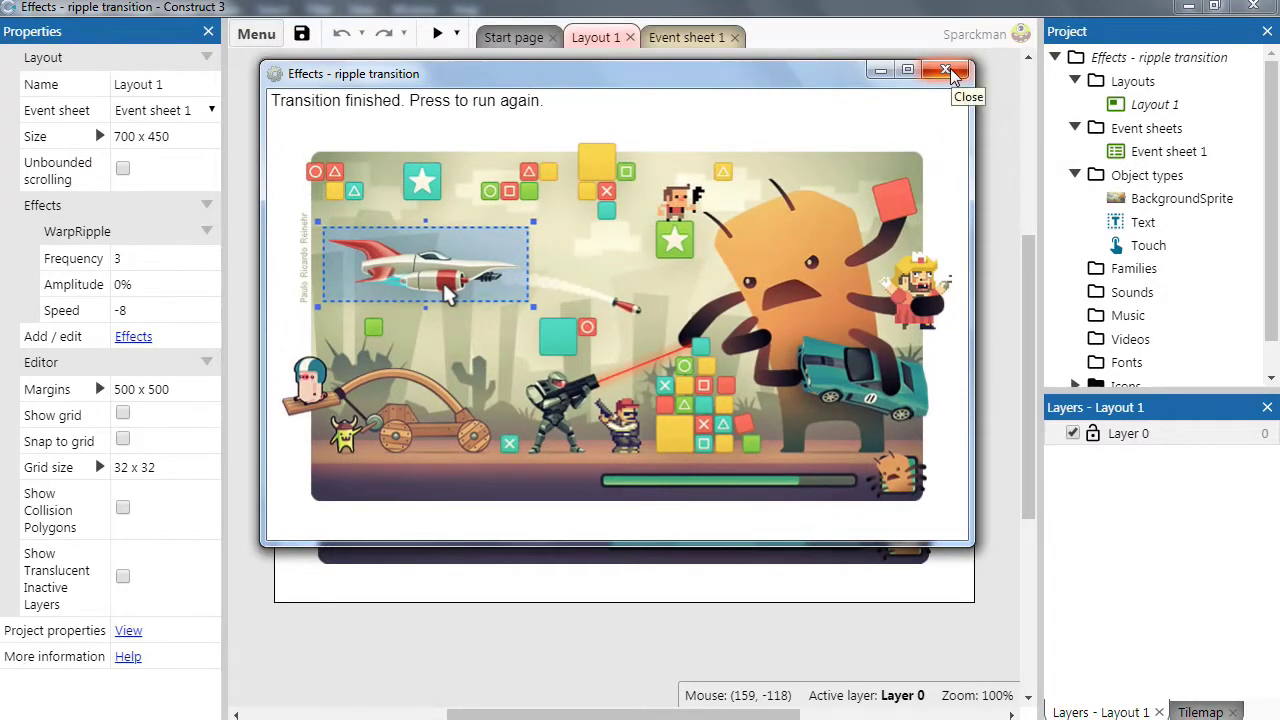
left_click(948, 71)
Select BackgroundSprite and open its Effects list to add a new effect
left_click(256, 34)
left_click(701, 370)
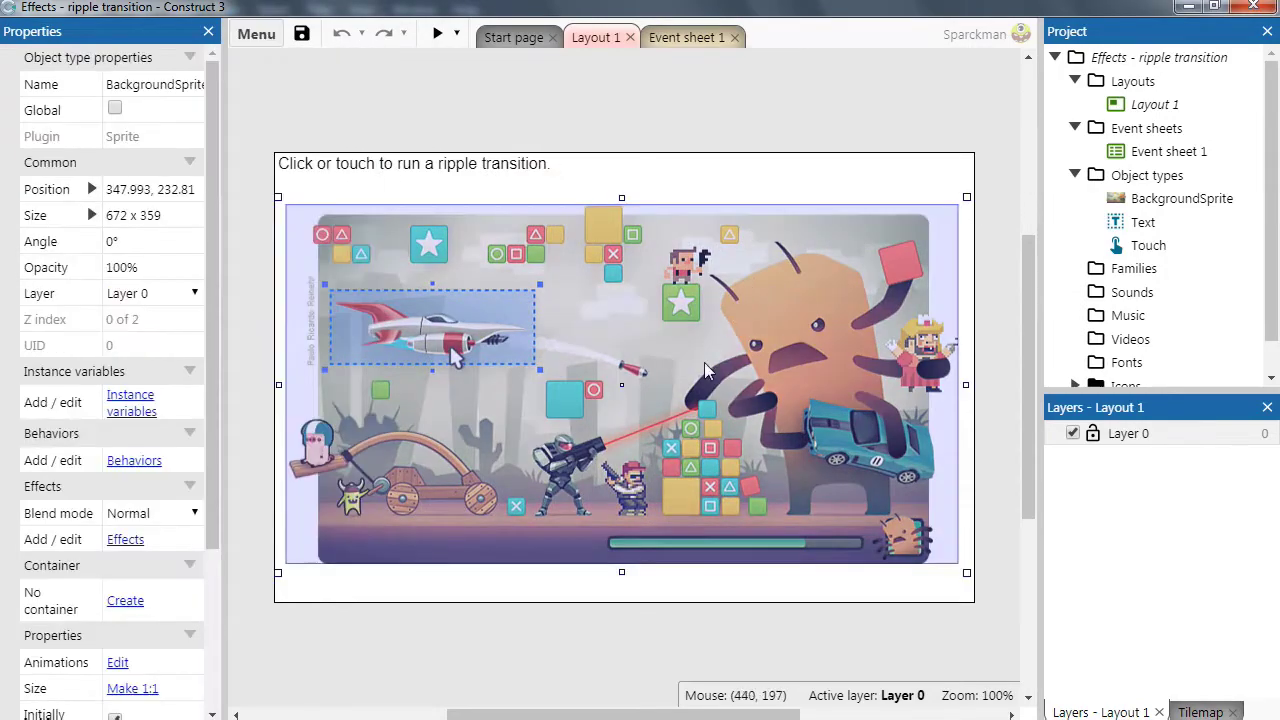
left_click(125, 539)
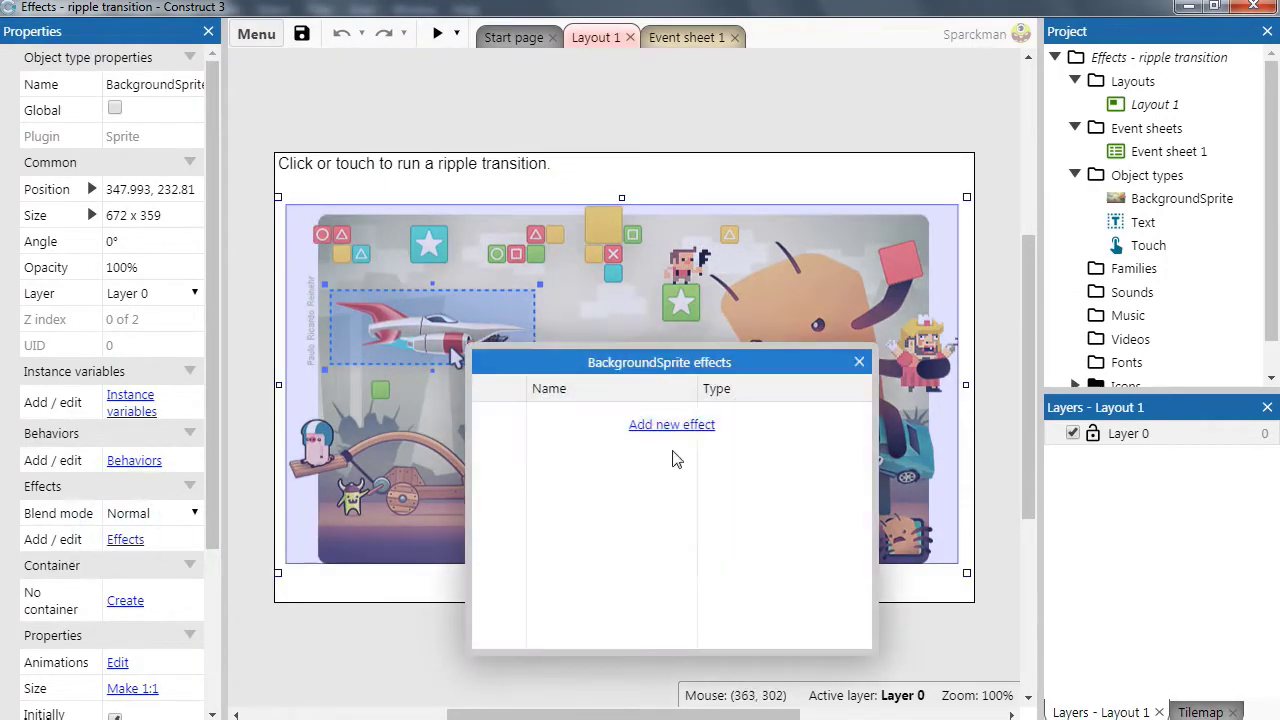
left_click(672, 425)
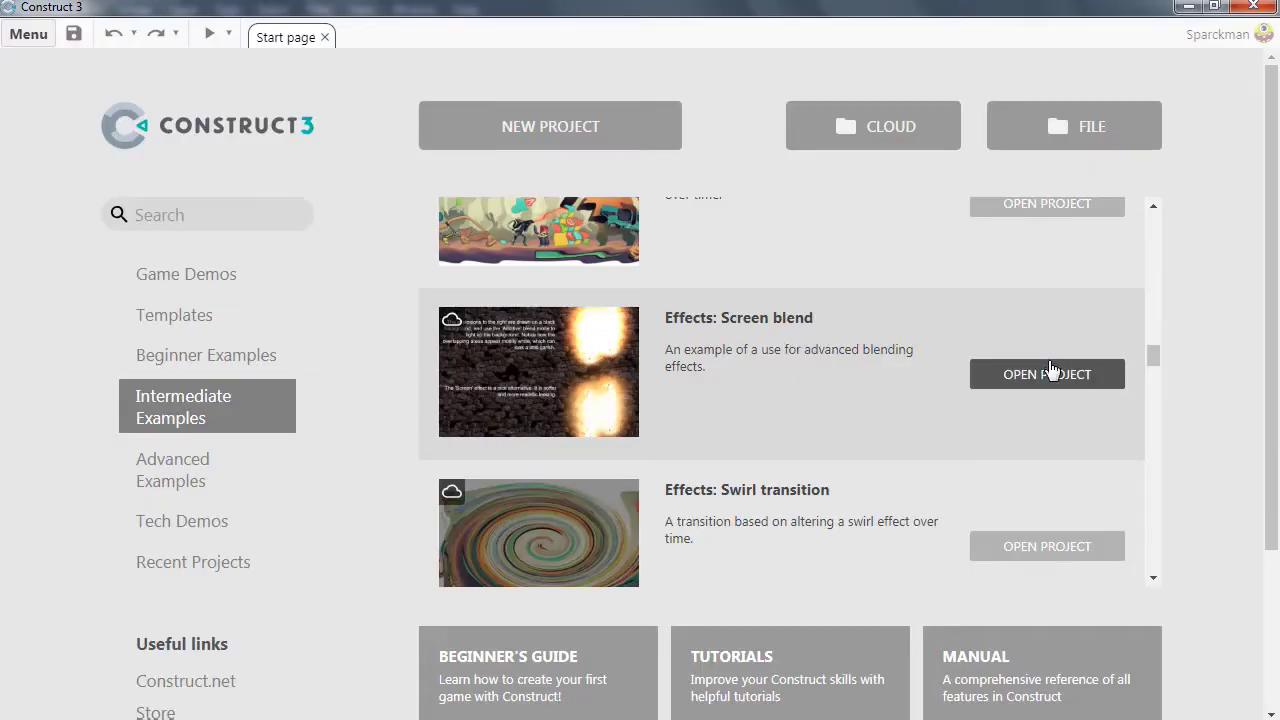
left_click(1056, 390)
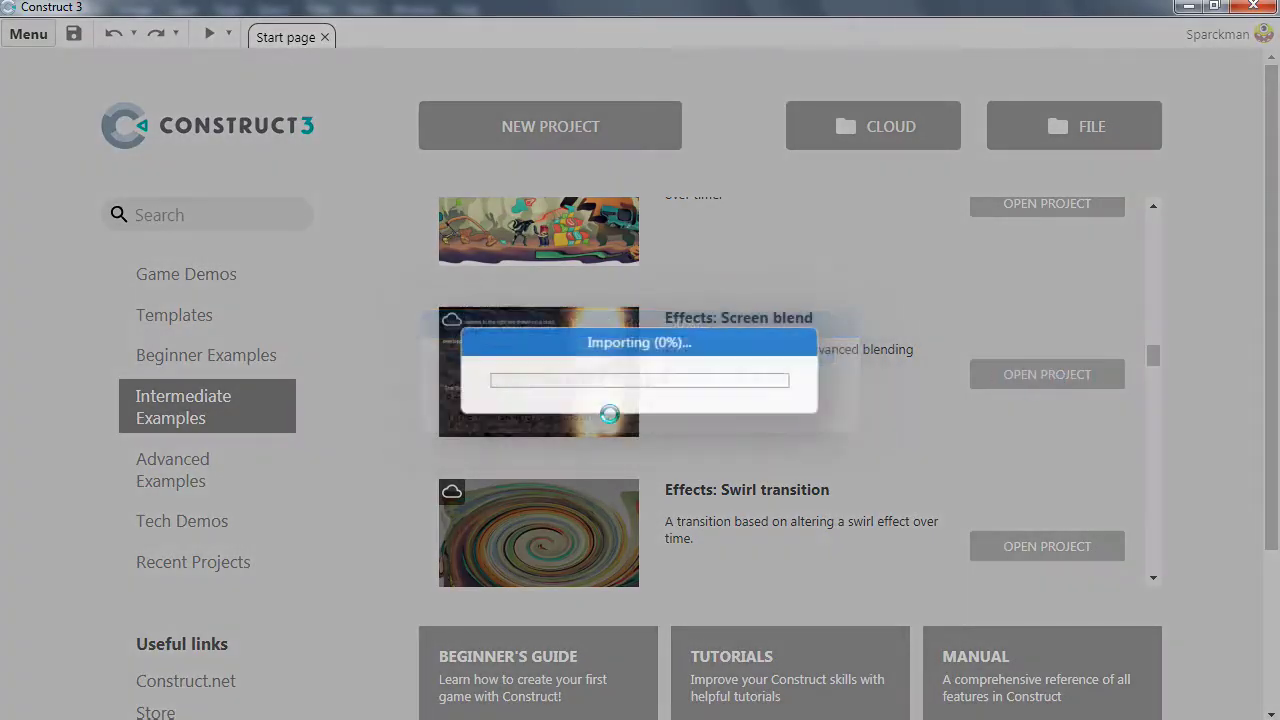
key("F5")
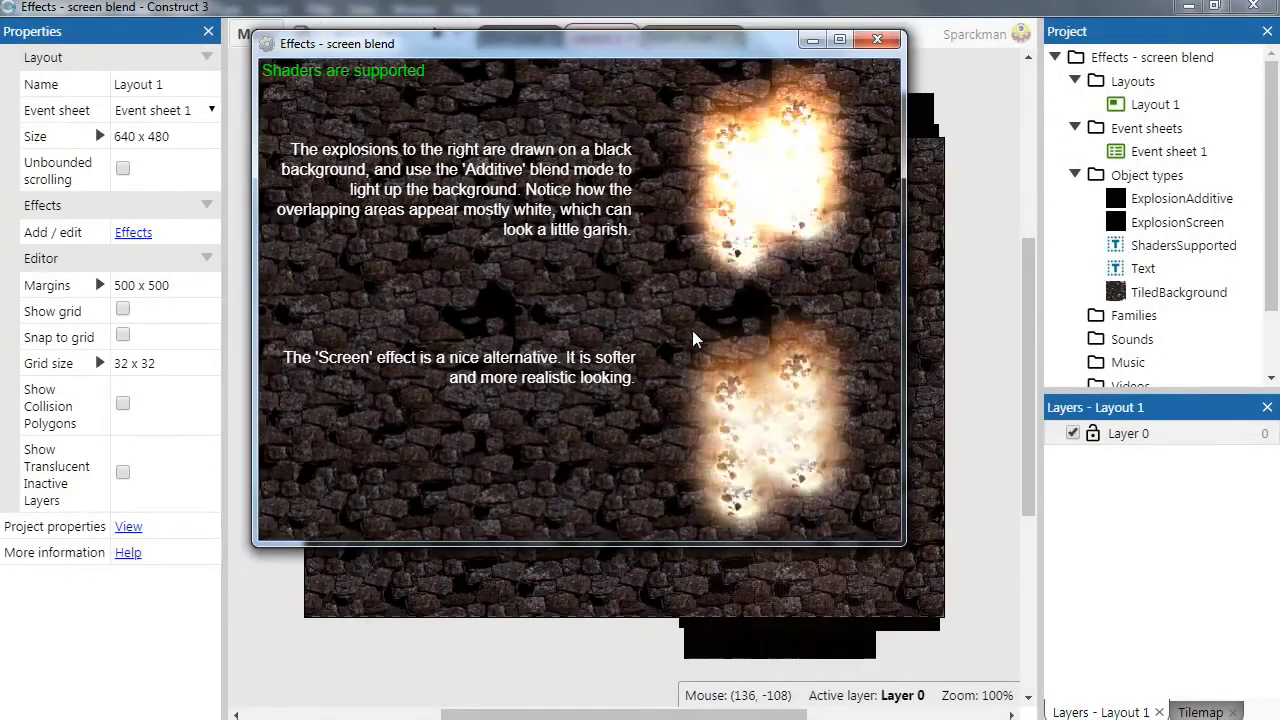
key("alt+F4")
left_click(256, 34)
mouse_move(340, 76)
left_click(449, 404)
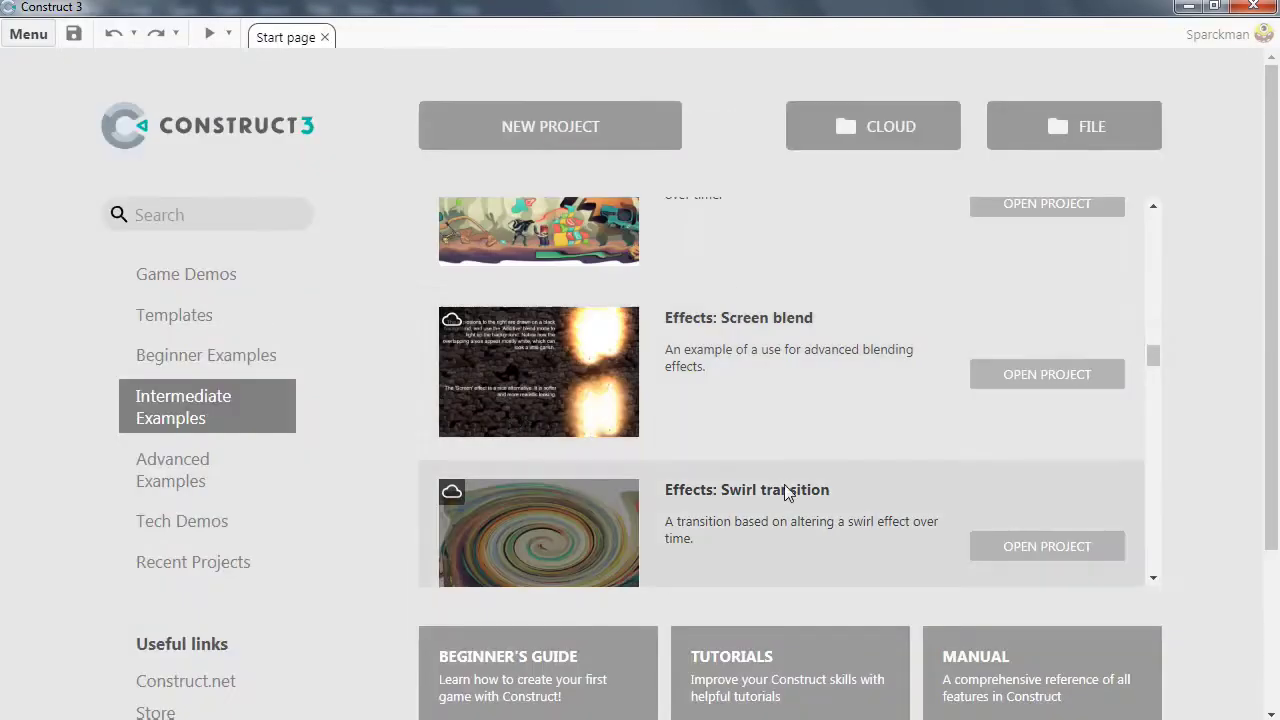
Open Effects: Swirl transition, preview it, run the swirl twice, and close the preview
left_click(1047, 549)
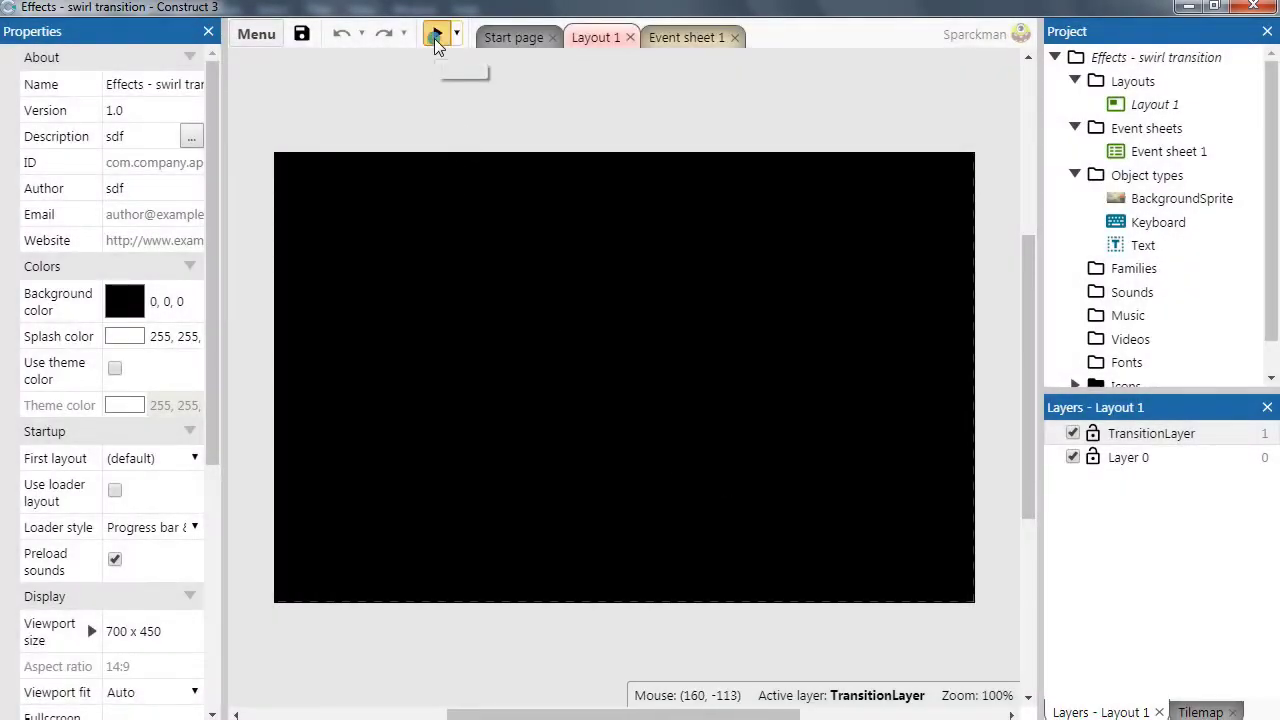
left_click(437, 40)
left_click_drag(560, 14, 585, 90)
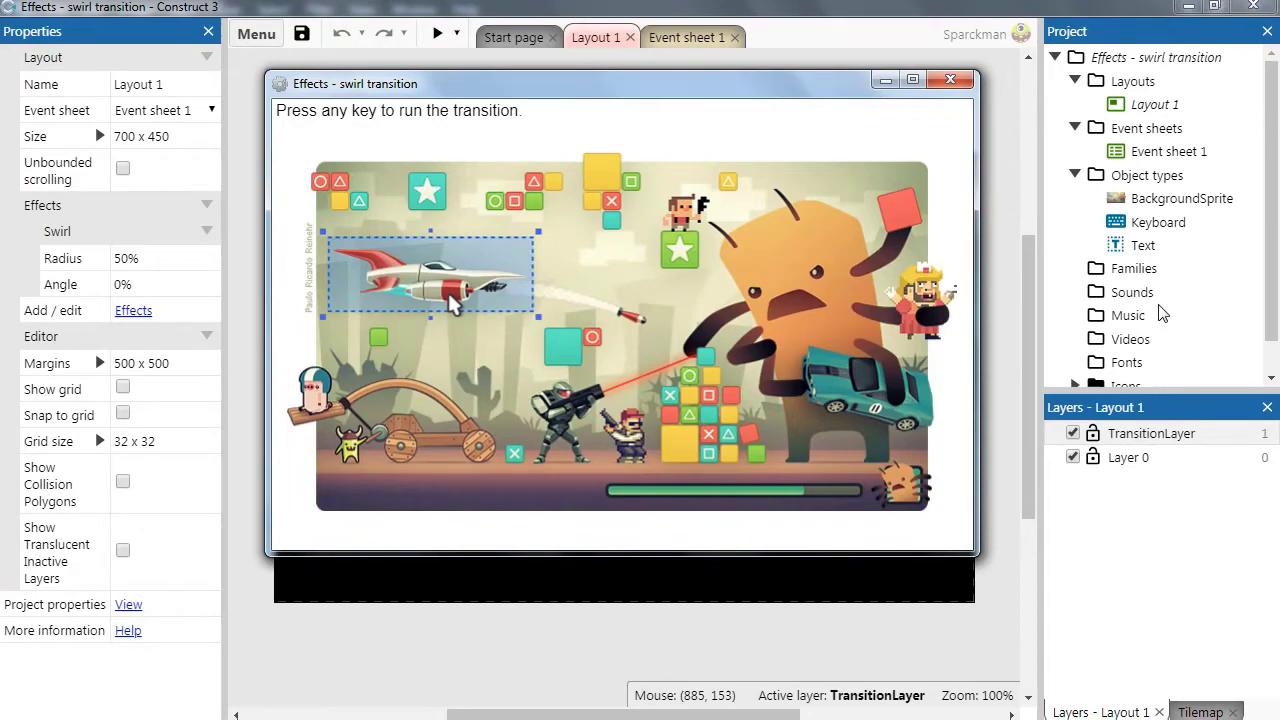
key("space")
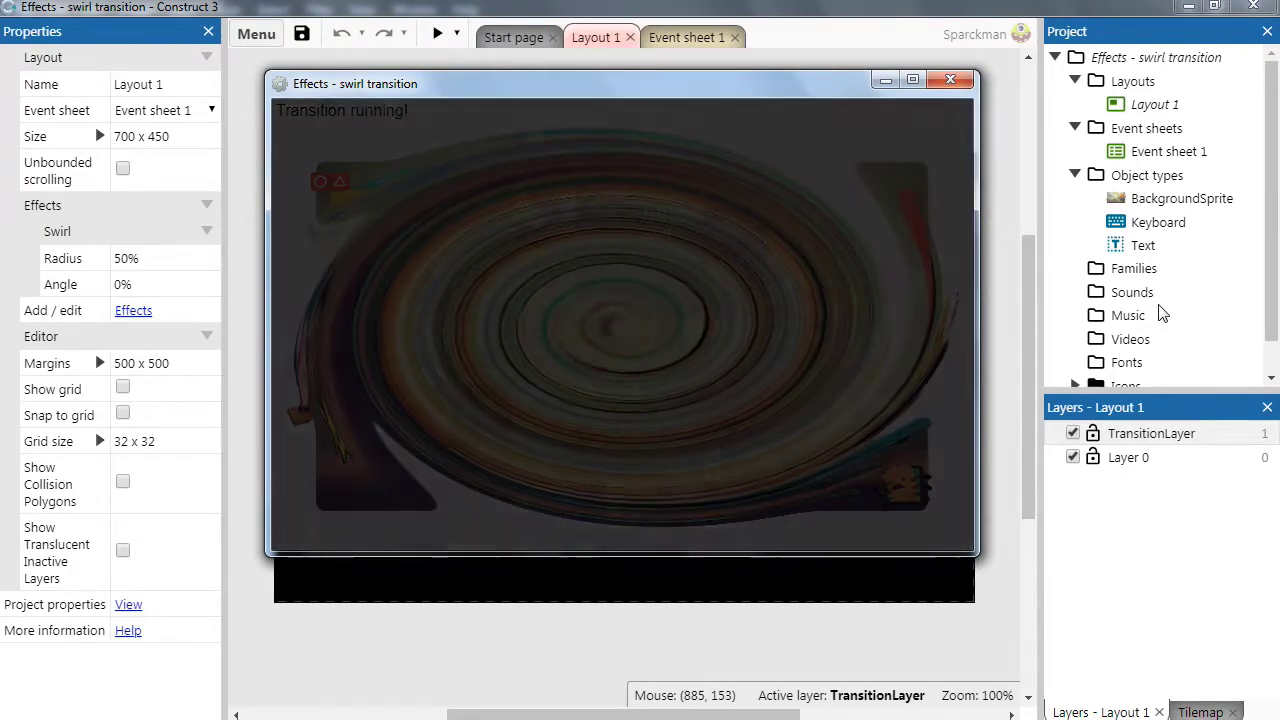
key("space")
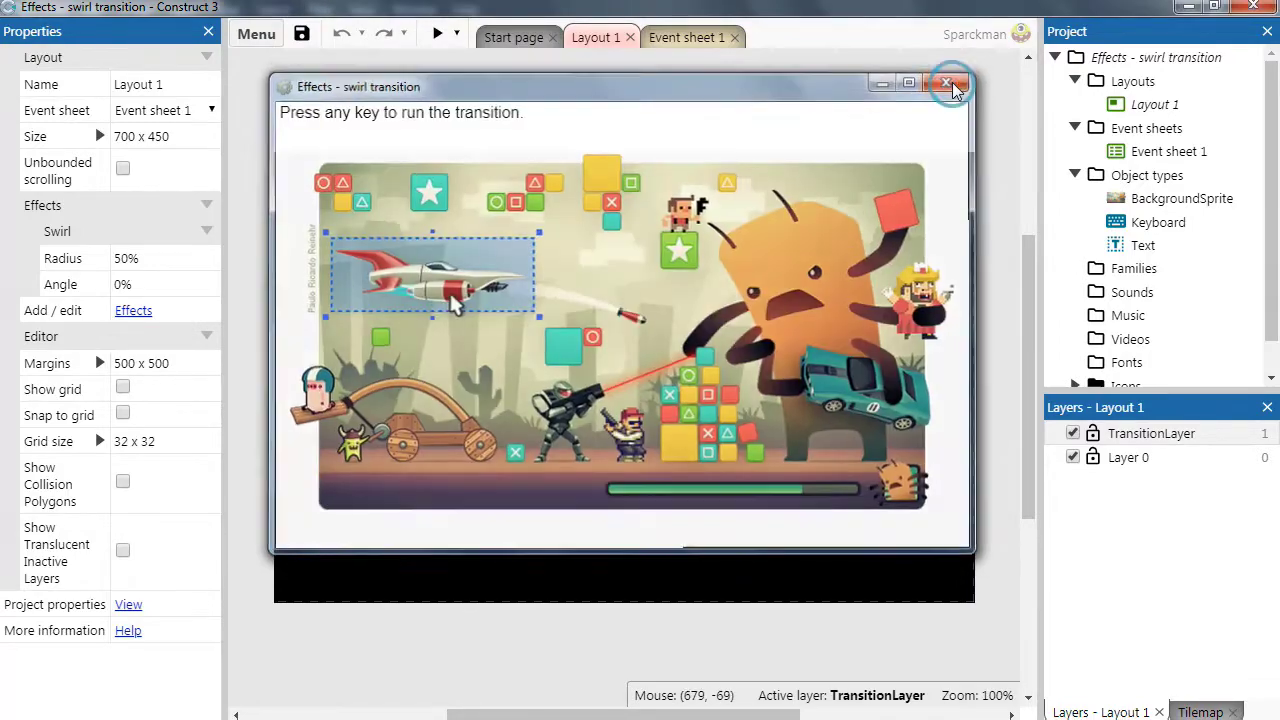
left_click(950, 79)
Close the Swirl transition project, discarding unsaved changes
left_click(256, 34)
mouse_move(300, 74)
left_click(473, 401)
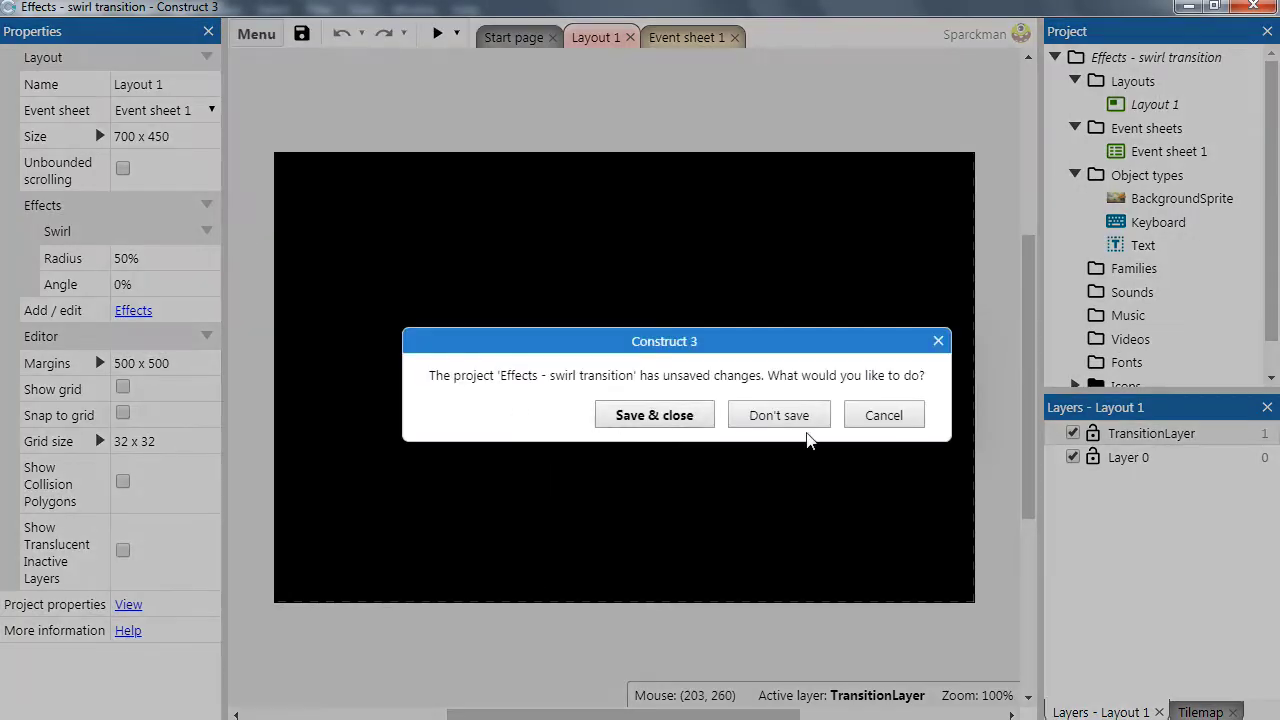
left_click(808, 426)
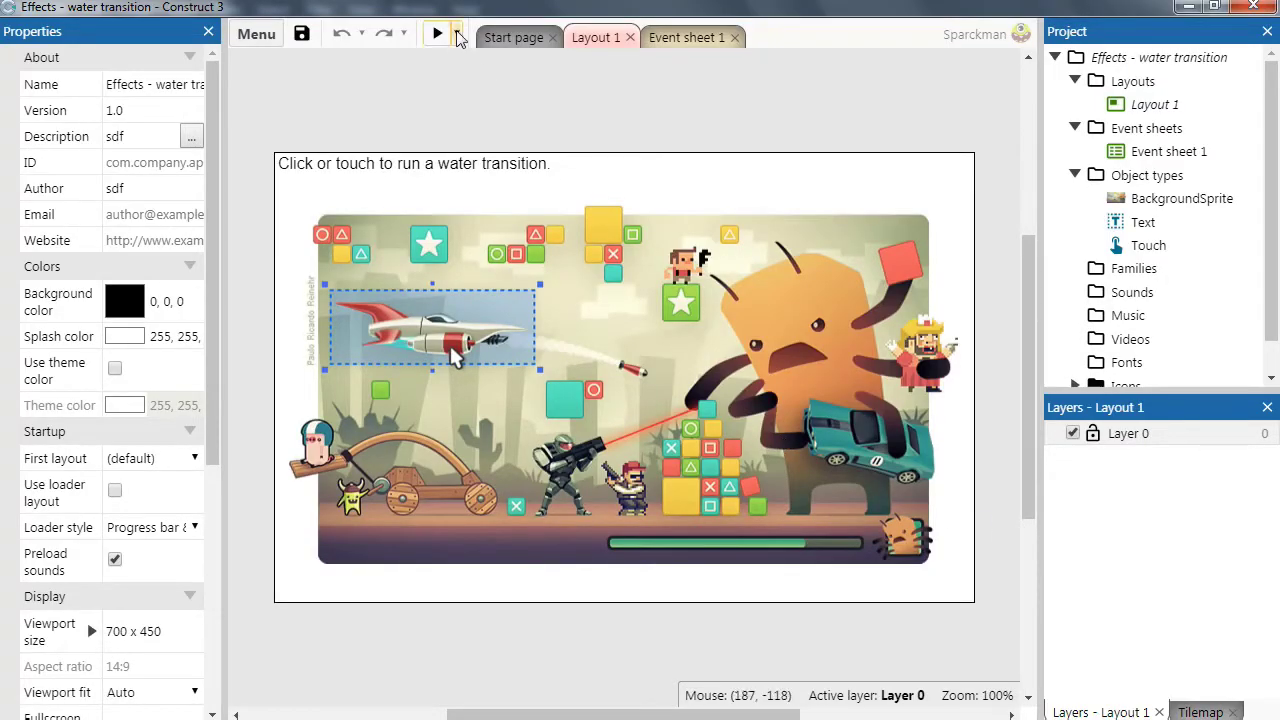
Preview the Water transition, run it twice until it finishes, then close the preview
left_click(437, 34)
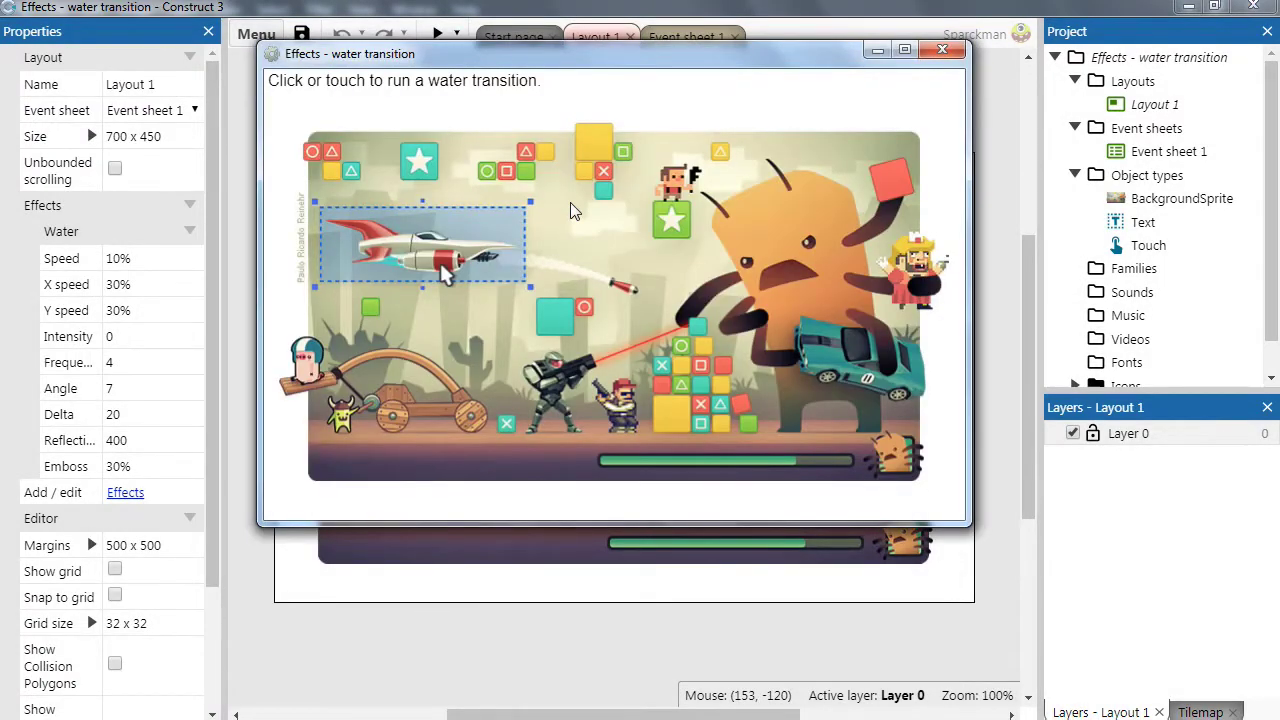
left_click(563, 258)
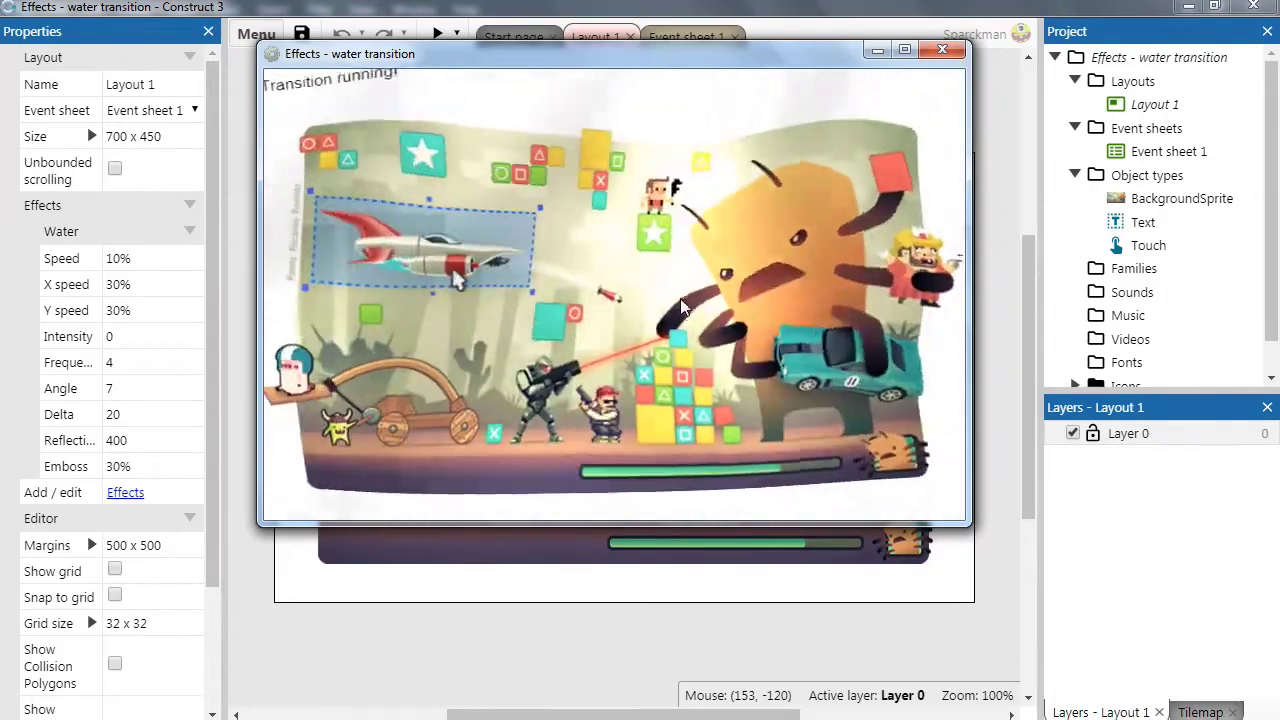
left_click(652, 312)
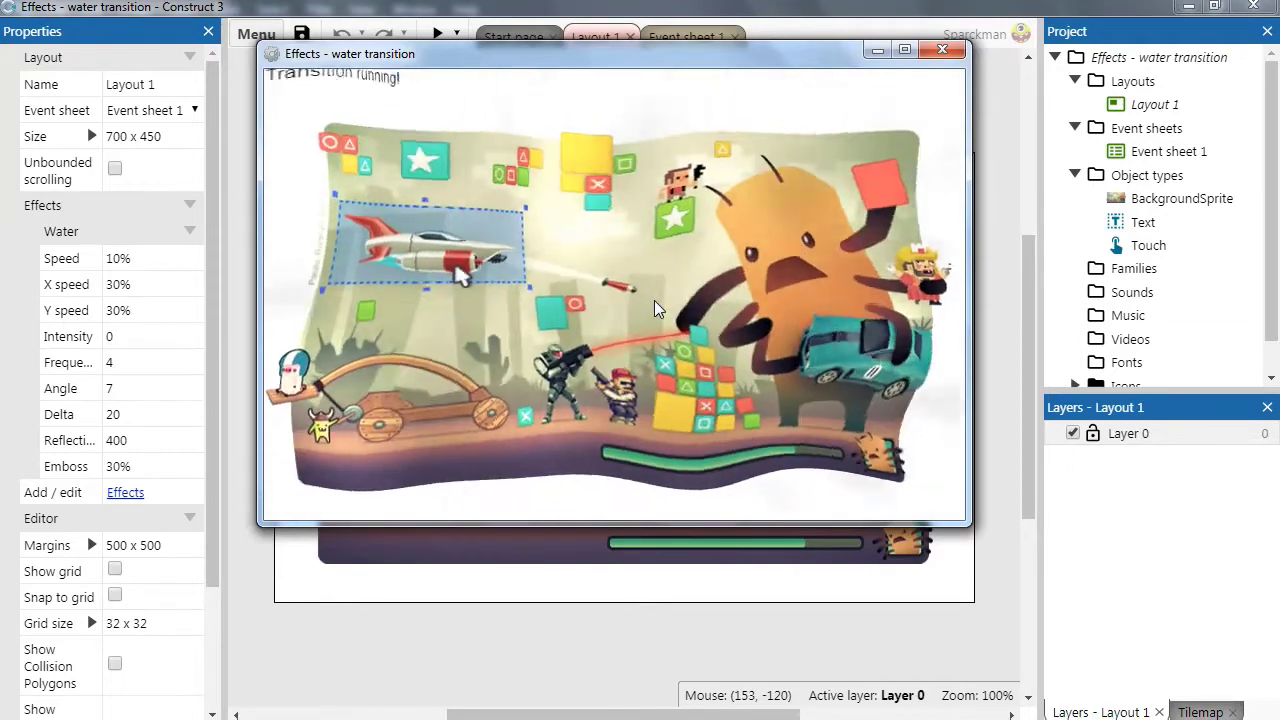
left_click_drag(722, 53, 734, 146)
left_click(955, 143)
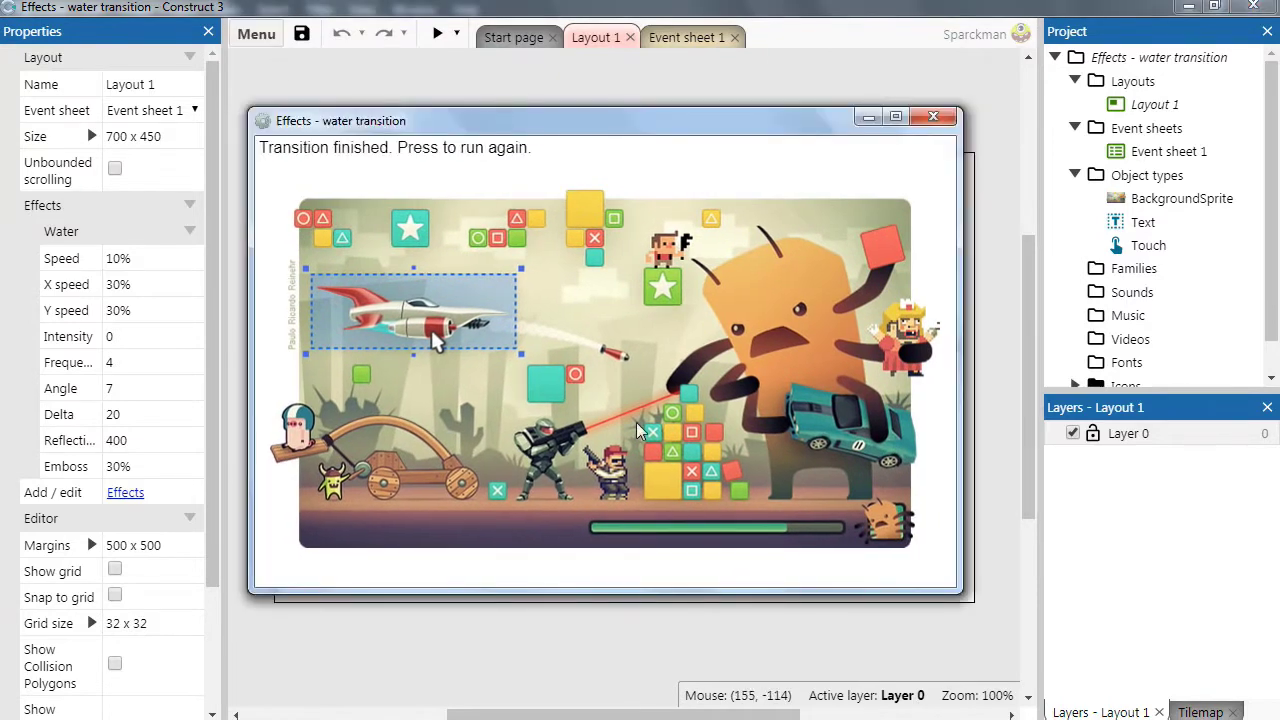